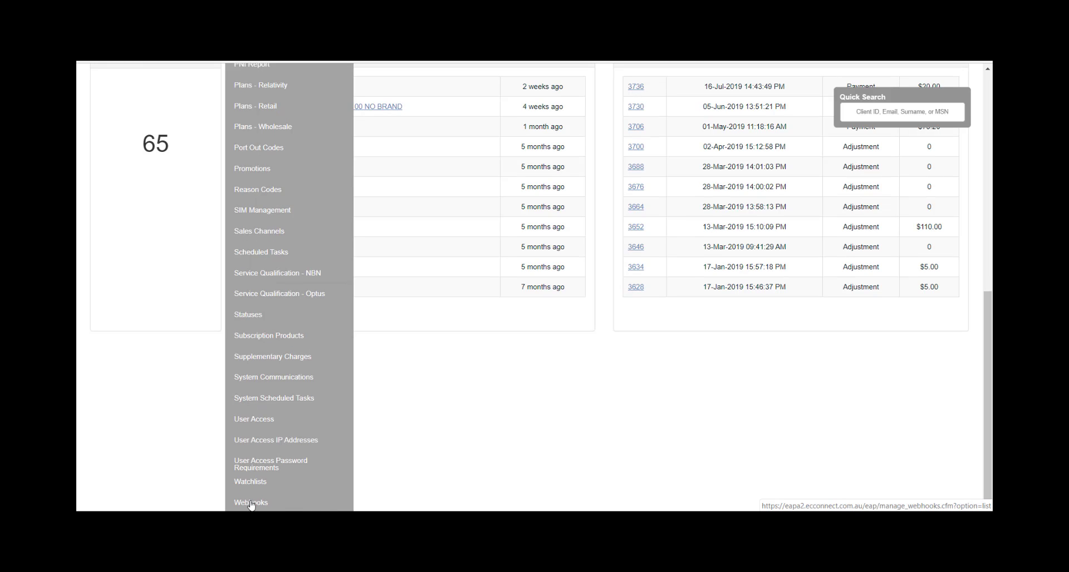
- Go to Manage > Webhooks to show the Webhook Management page
left_click(251, 503)
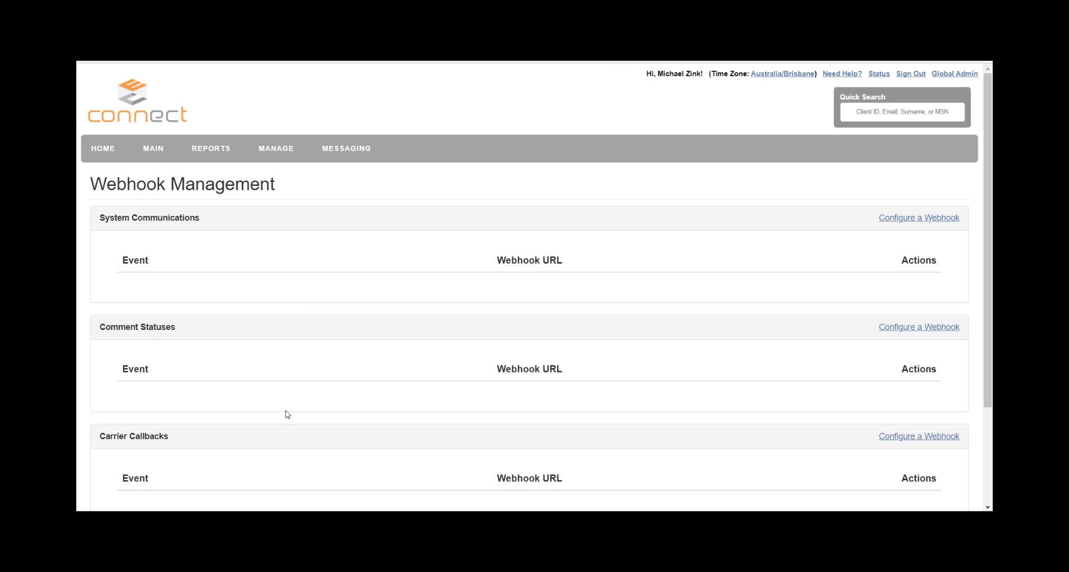
scroll(291, 405, "down", 1)
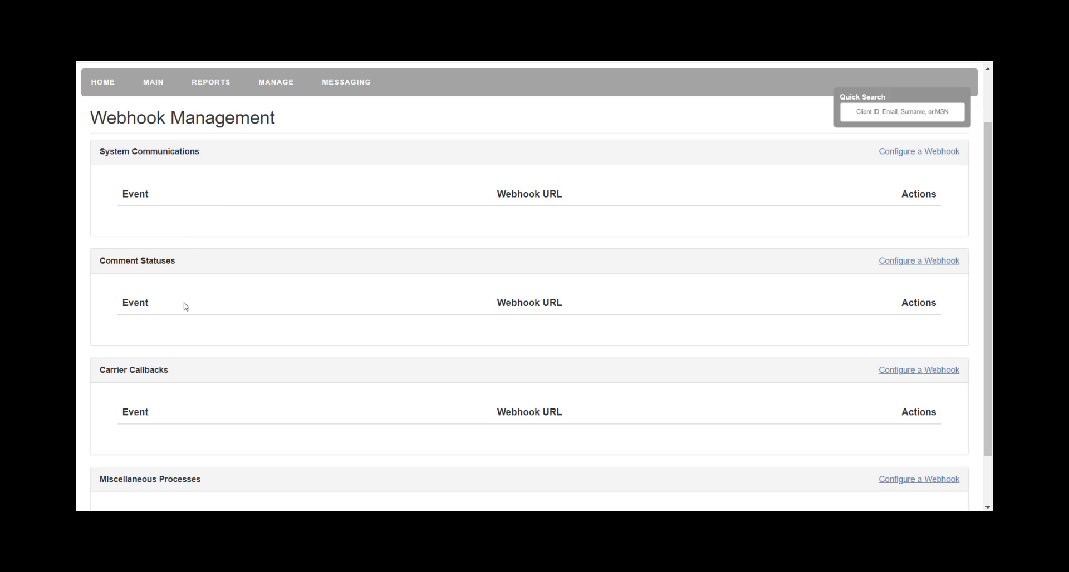
scroll(192, 375, "down", 1)
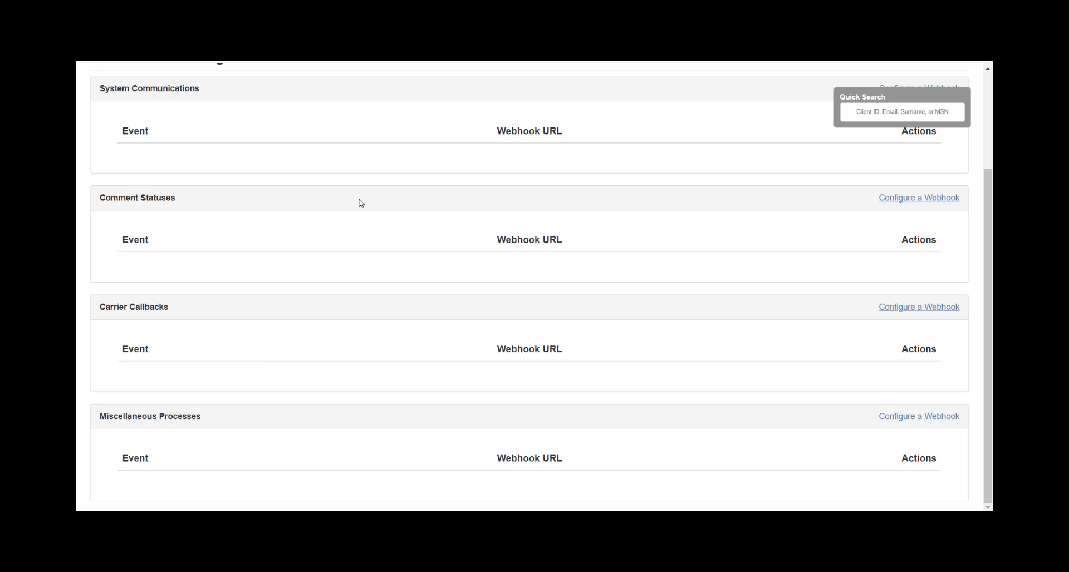
scroll(361, 204, "up", 1)
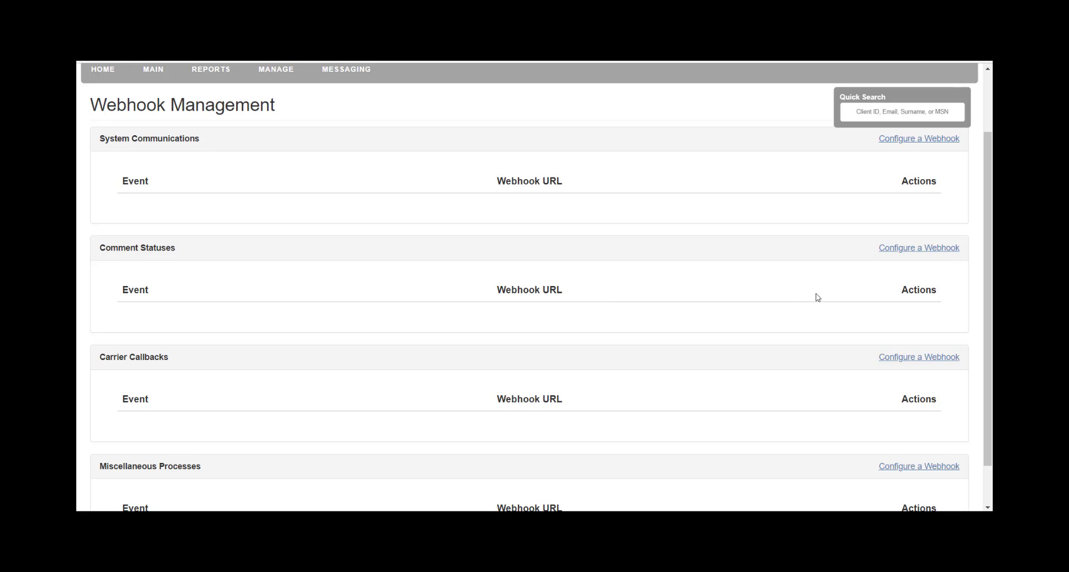
- Add a Comment Statuses webhook for the Info (20) event that posts to the pasted Beeceptor URL
left_click(913, 254)
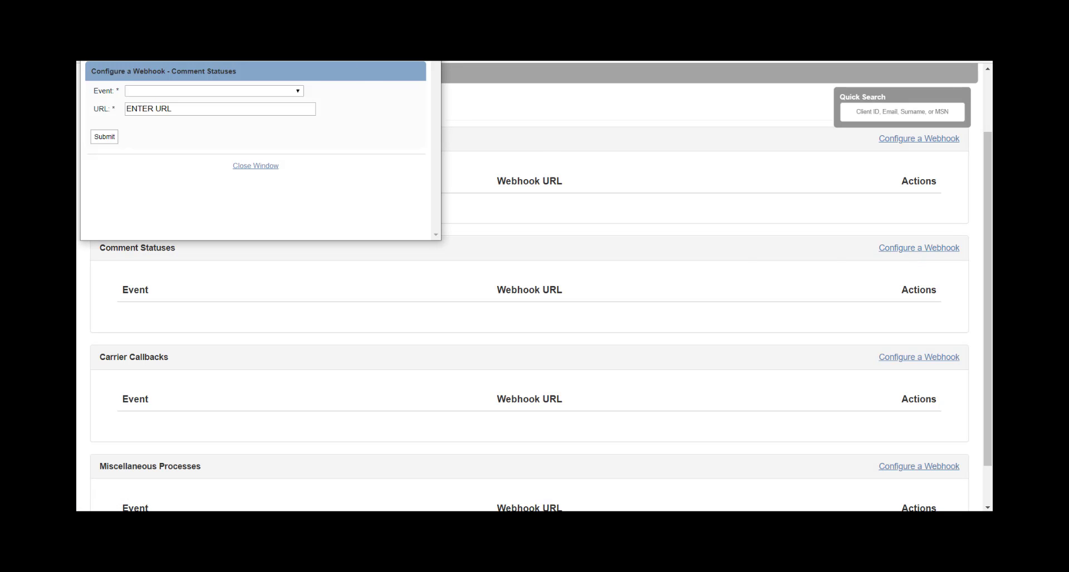
left_click_drag(338, 36, 476, 168)
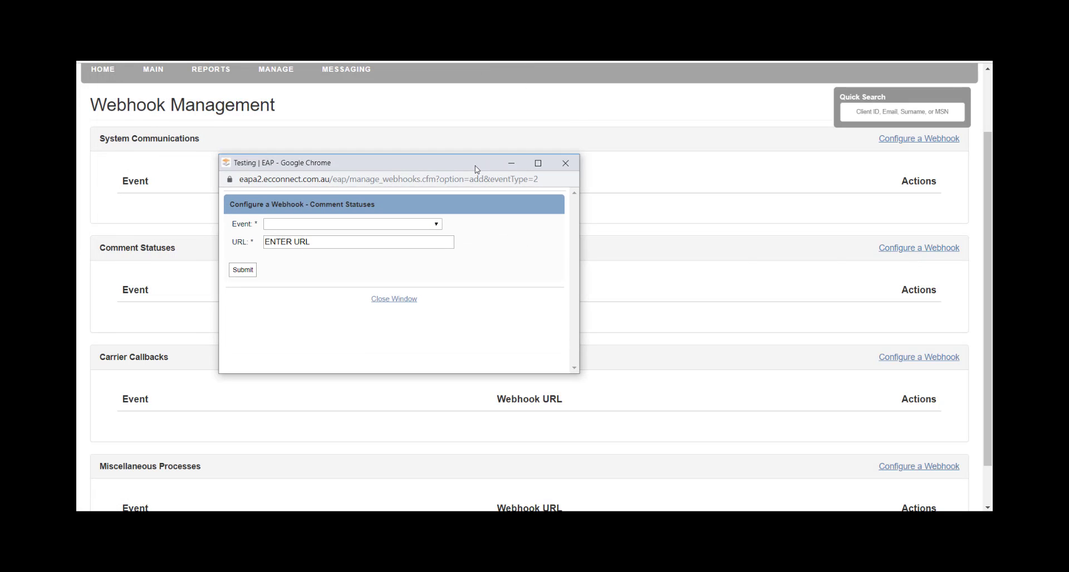
left_click(423, 225)
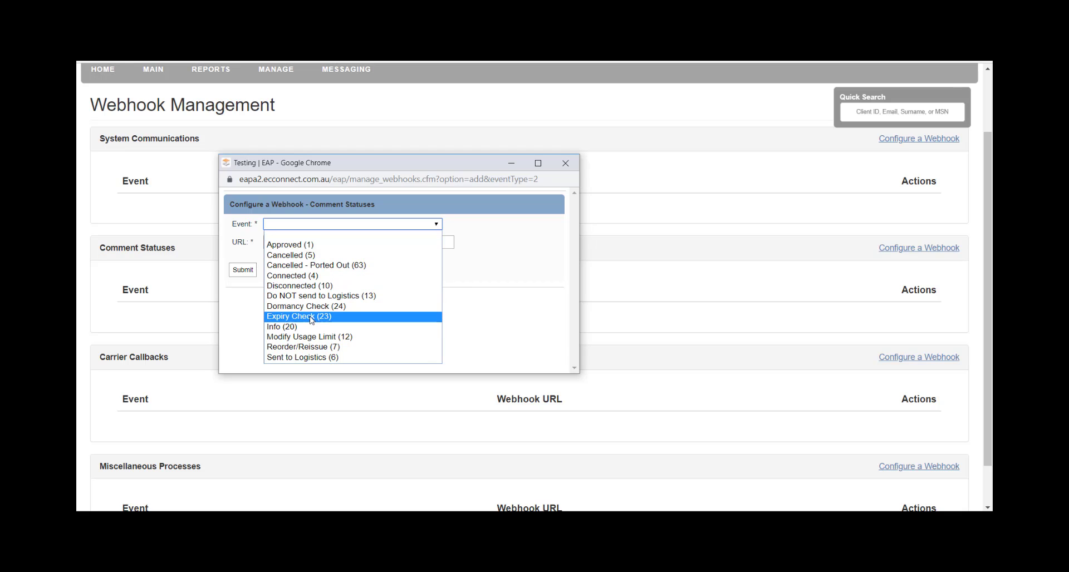
left_click(301, 328)
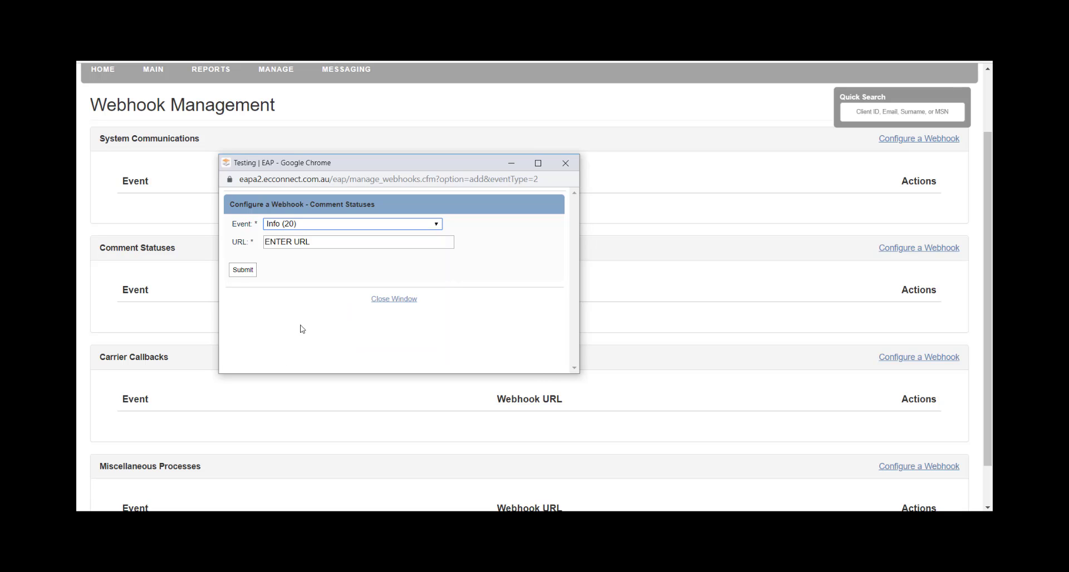
left_click(317, 241)
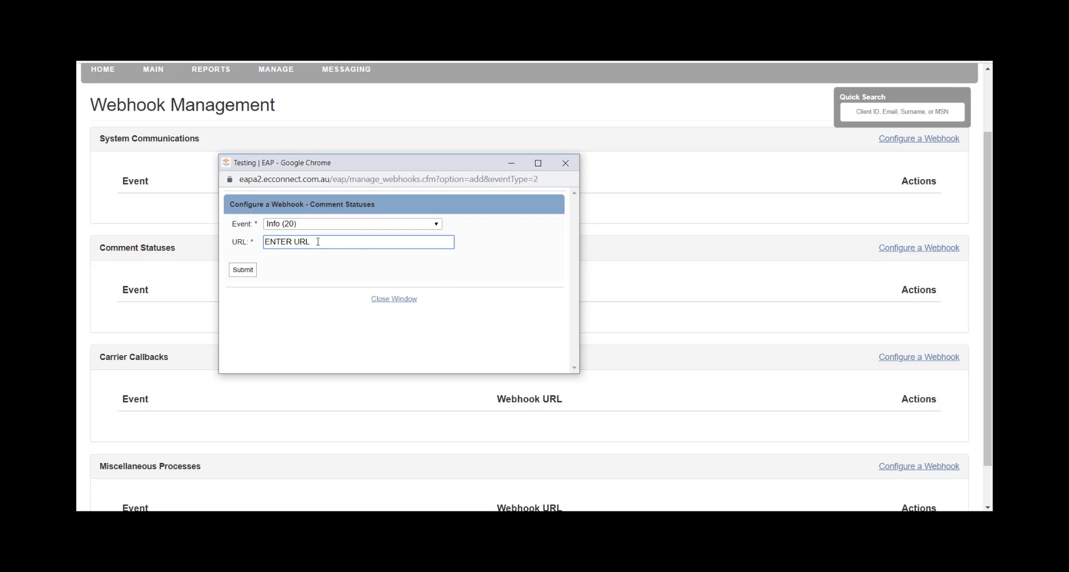
key("BackSpace")
key("BackSpace")
key("BackSpace")
key("BackSpace")
key("BackSpace")
key("BackSpace")
key("BackSpace")
key("BackSpace")
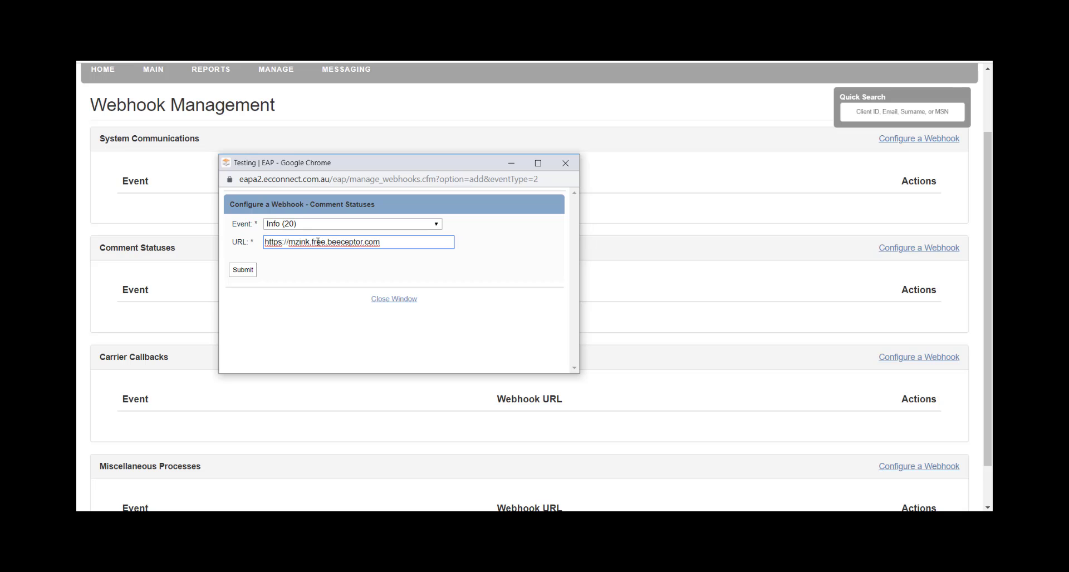
left_click(245, 272)
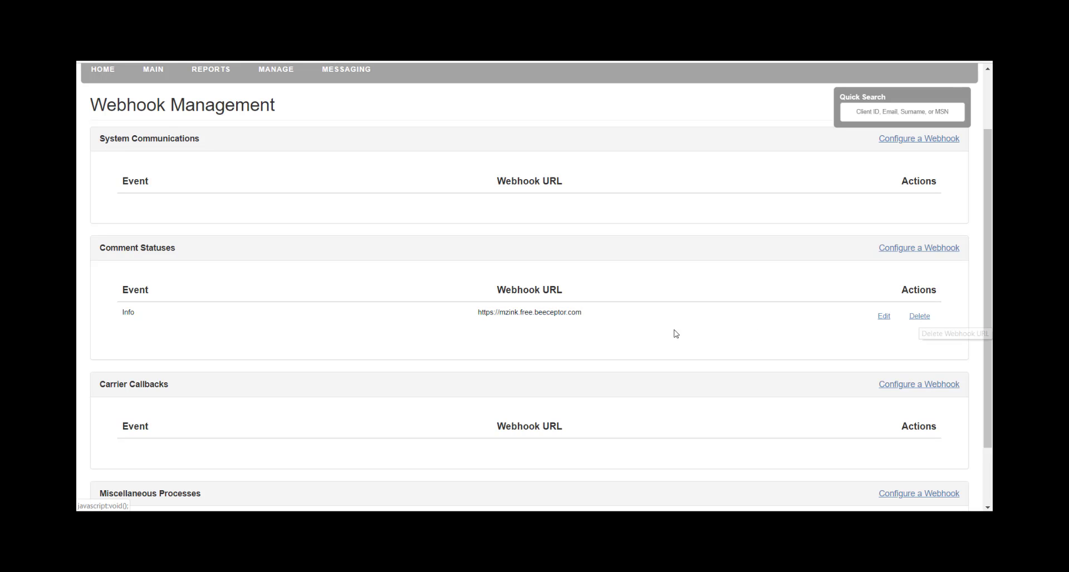
scroll(642, 333, "down", 1)
scroll(642, 334, "up", 1)
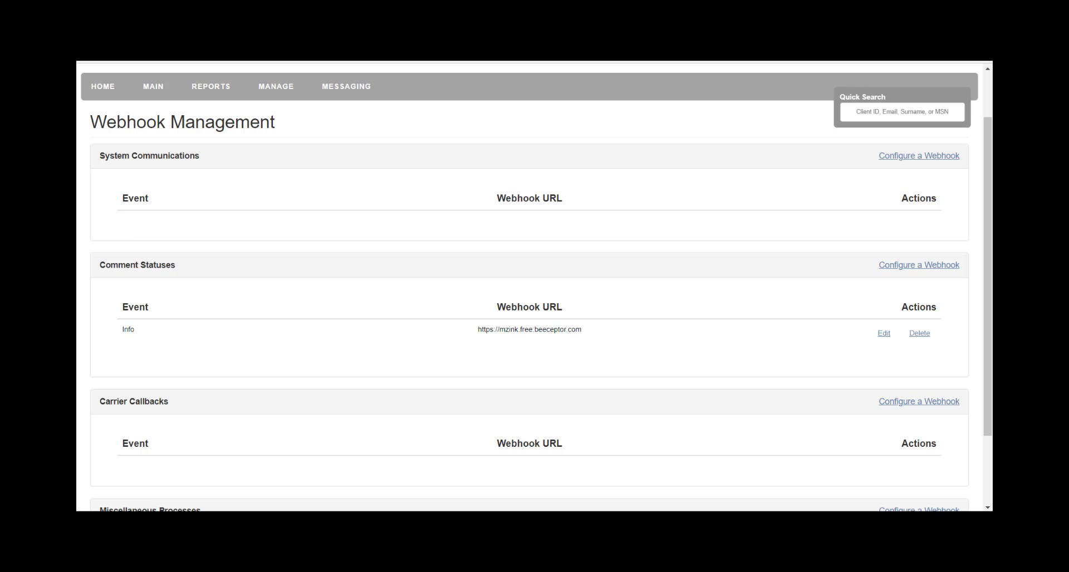
- On the test client's overview, set main reason 1. Test, reason type Step 2 and outcome Step 3
key("ctrl+Tab")
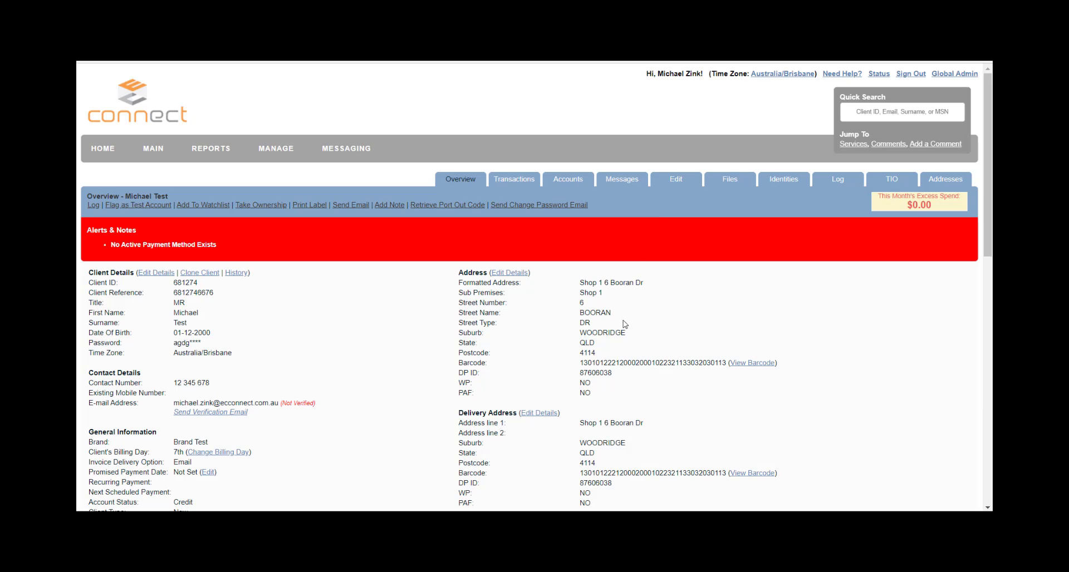
scroll(625, 324, "down", 2)
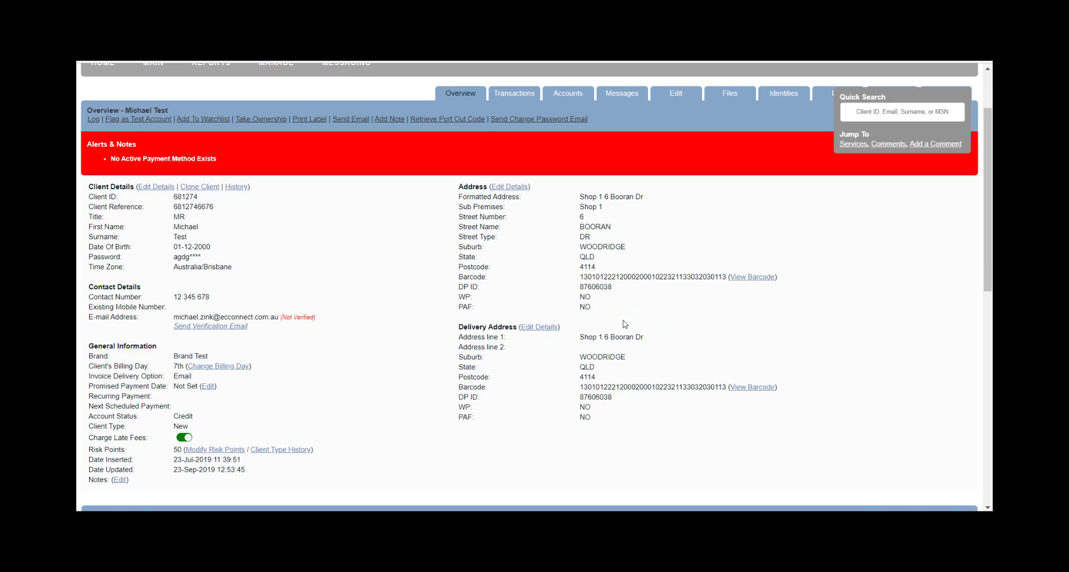
scroll(625, 324, "down", 10)
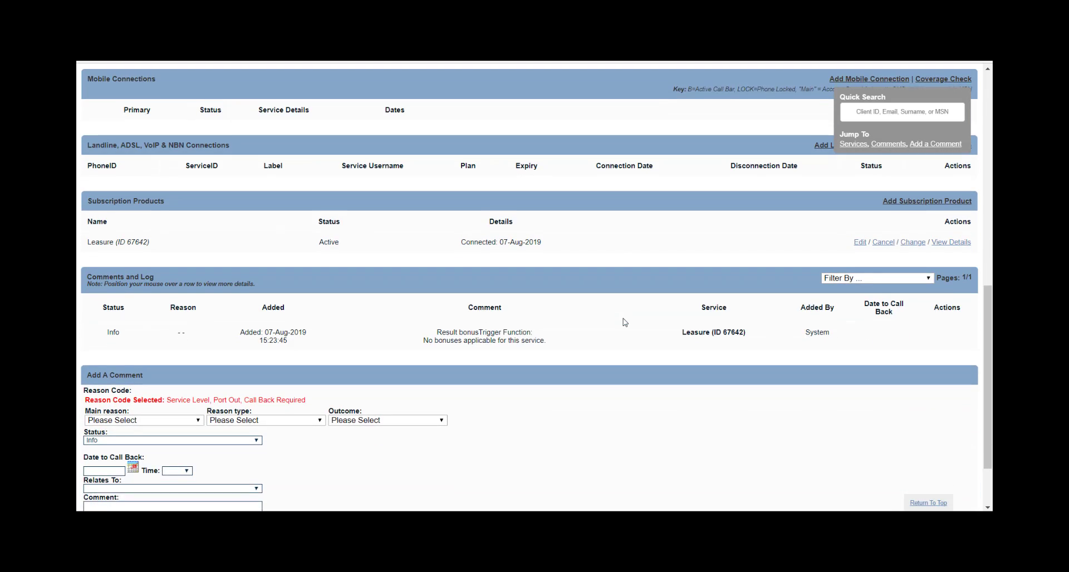
scroll(625, 322, "down", 2)
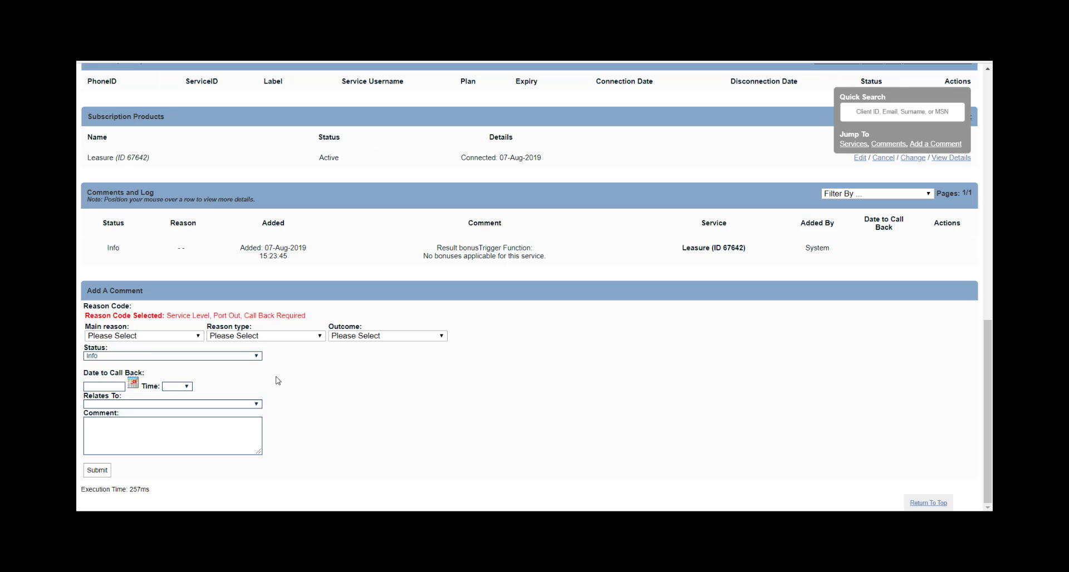
left_click(170, 336)
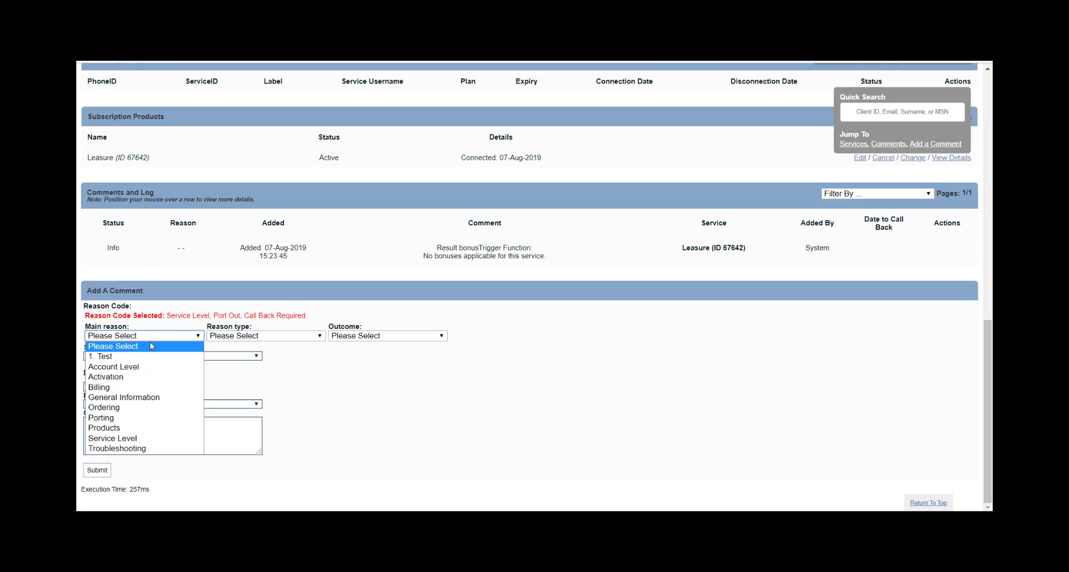
left_click(143, 357)
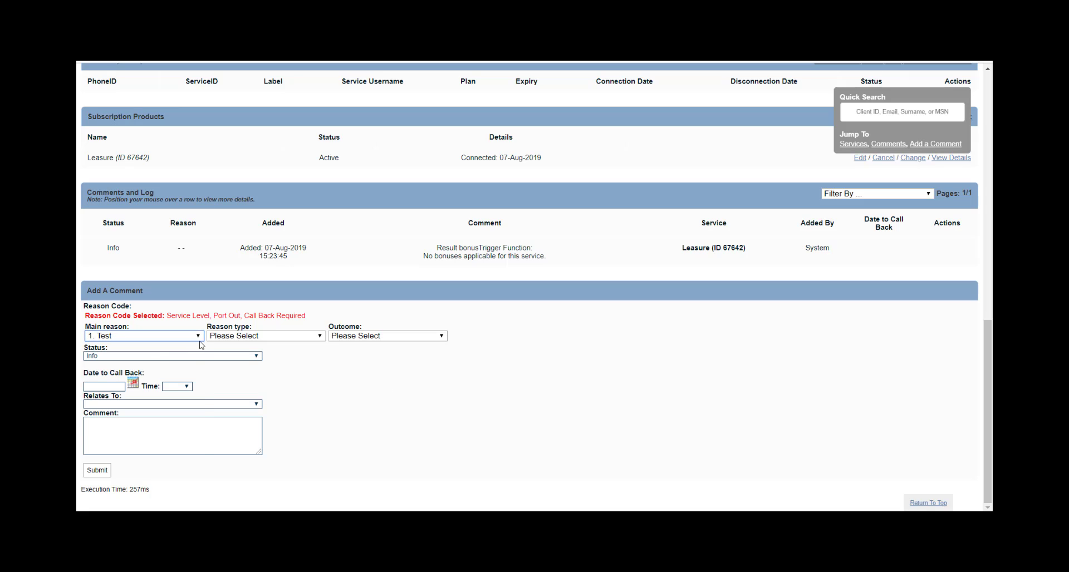
left_click(247, 336)
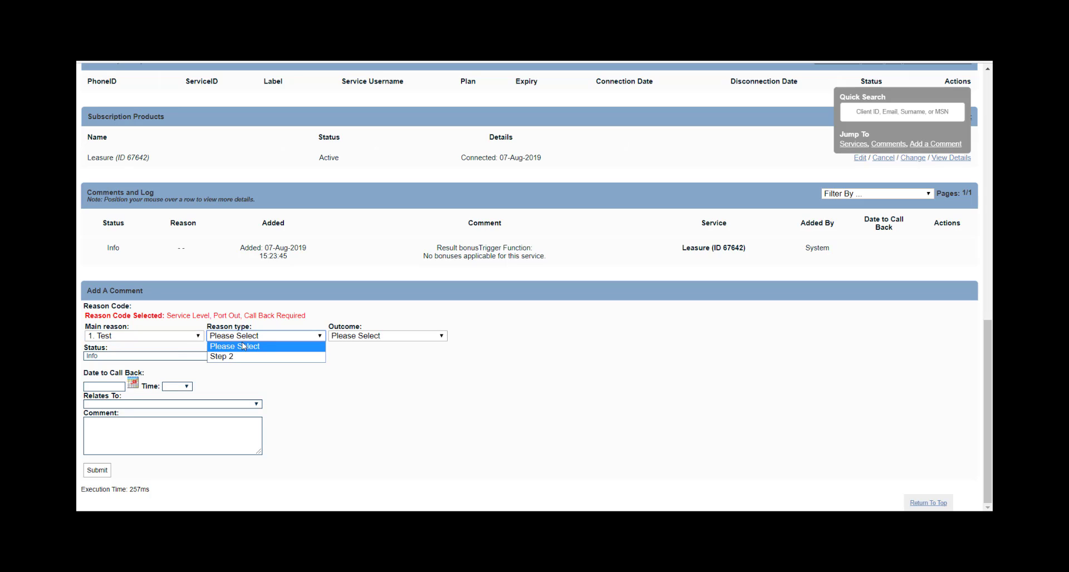
left_click(242, 357)
left_click(366, 336)
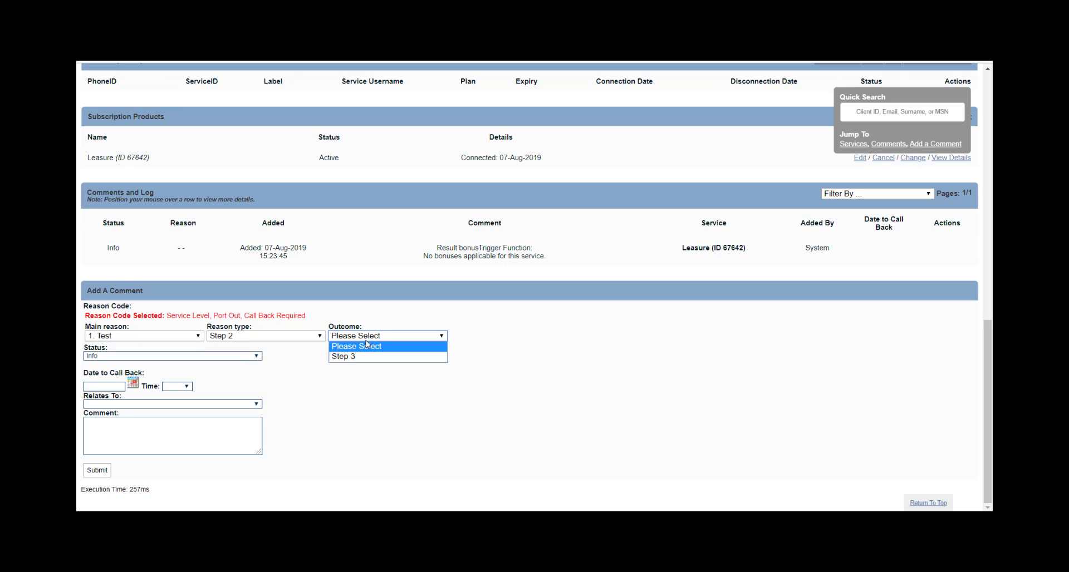
left_click(362, 357)
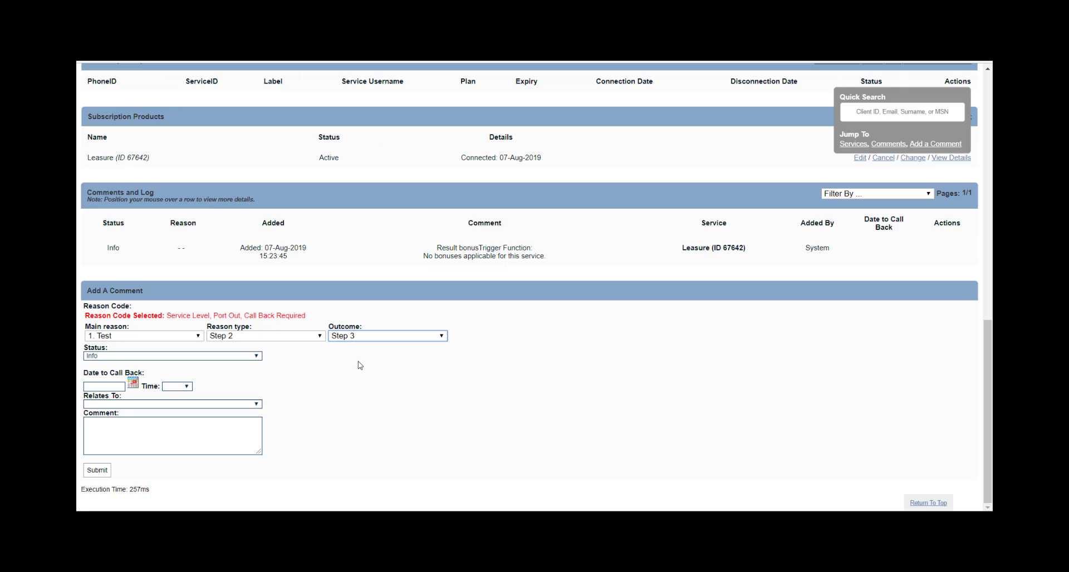
- Set the comment status to Info with a call-back on 23 September 2019 at 16:00
left_click(249, 356)
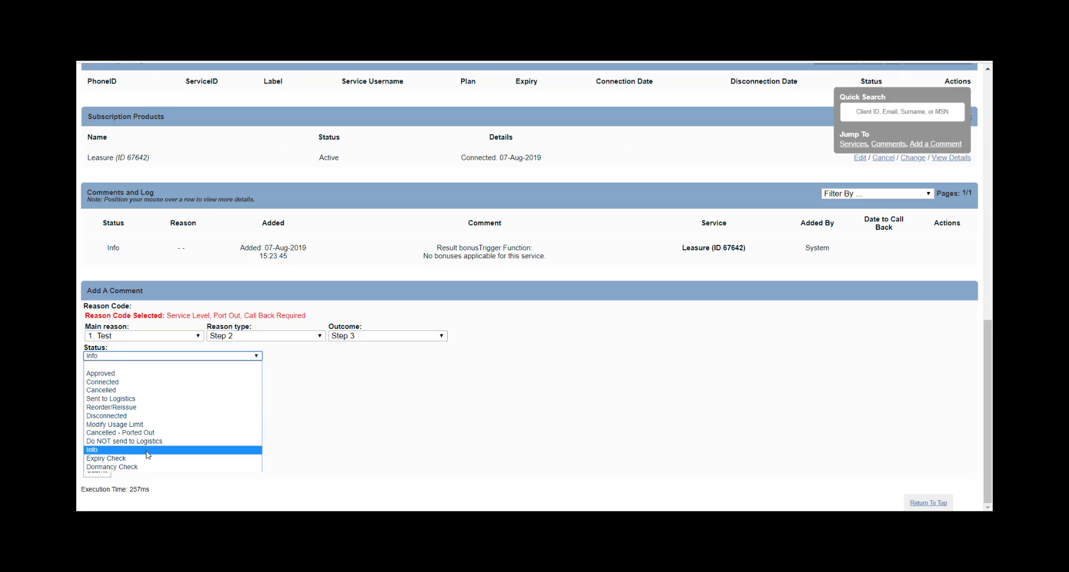
left_click(148, 451)
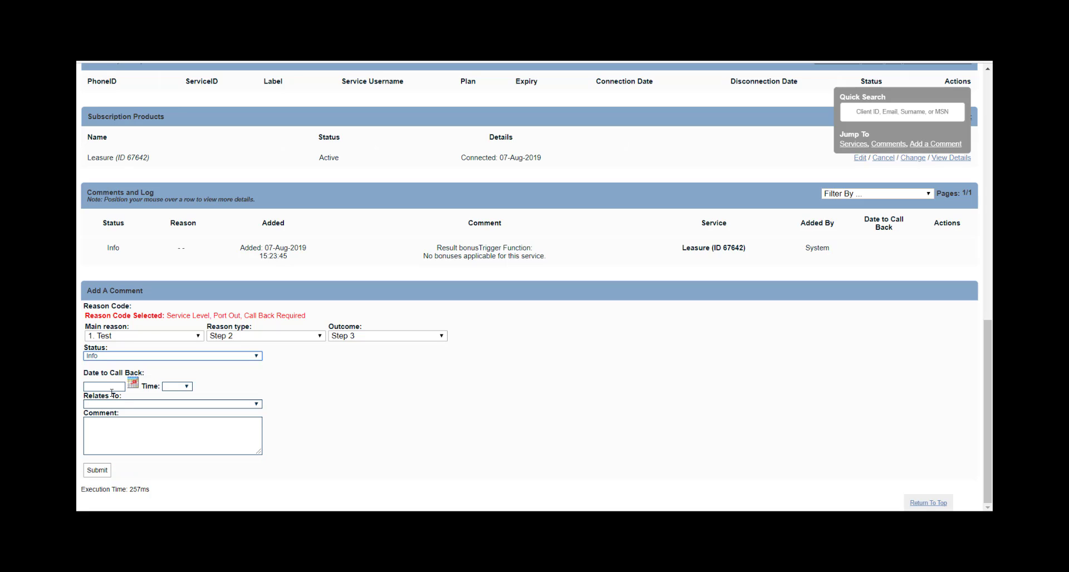
left_click(114, 385)
left_click(133, 383)
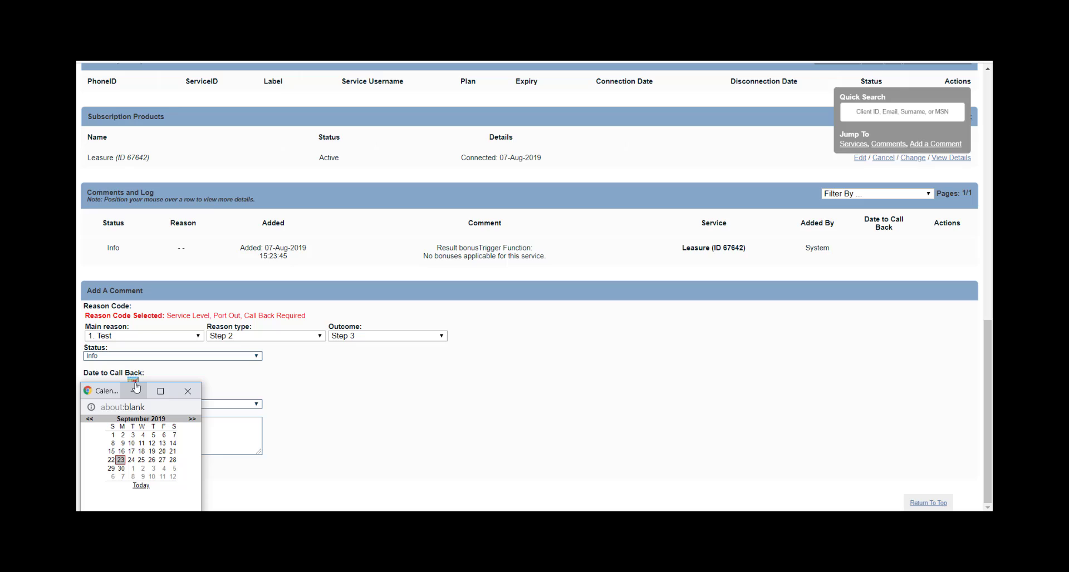
left_click(120, 460)
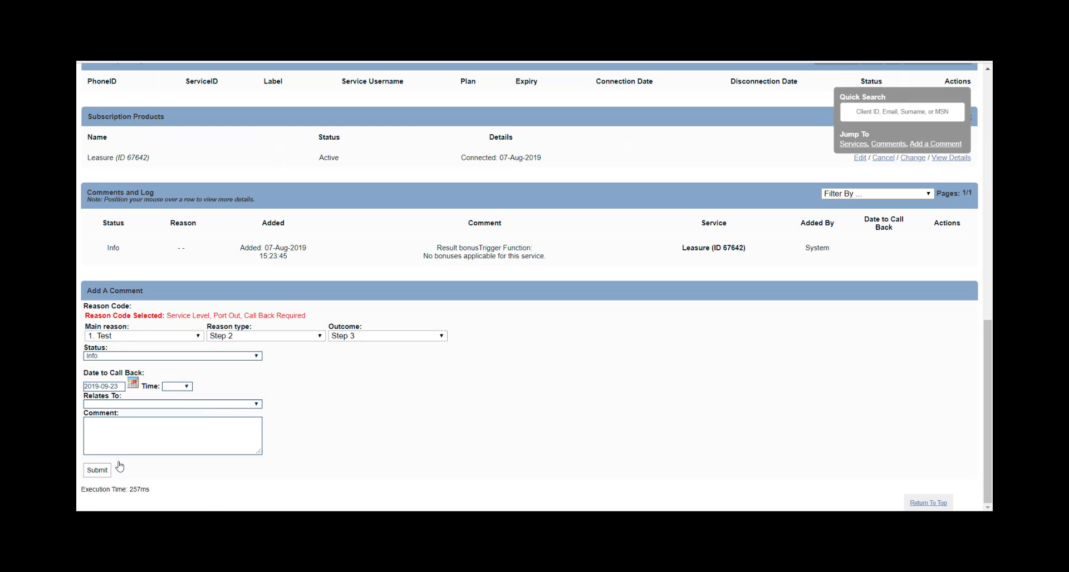
left_click(186, 387)
left_click(175, 359)
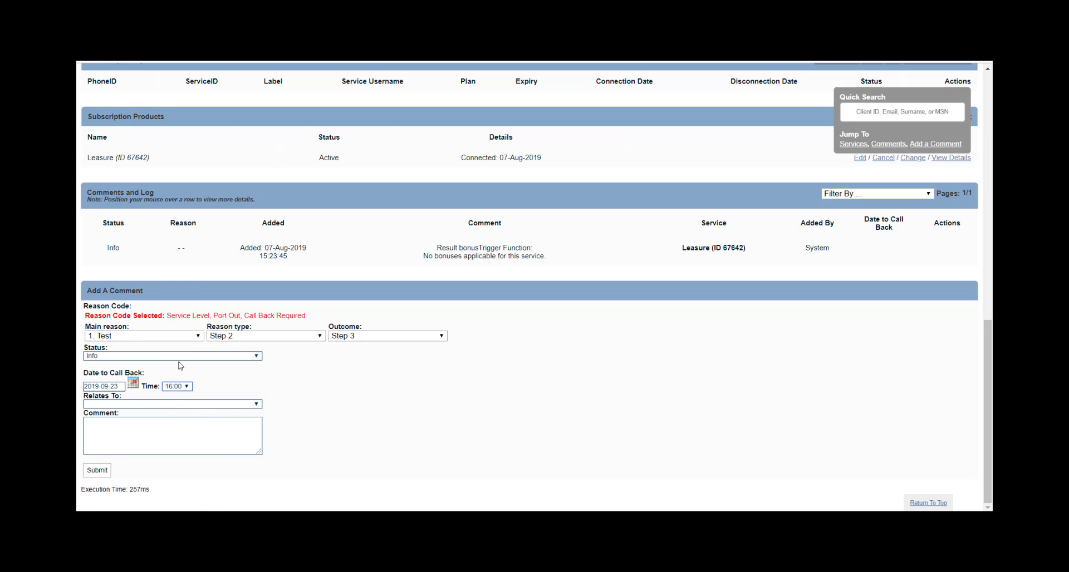
- Relate the comment to the Leasure service and enter the text 'Testing Webhook'
left_click(153, 405)
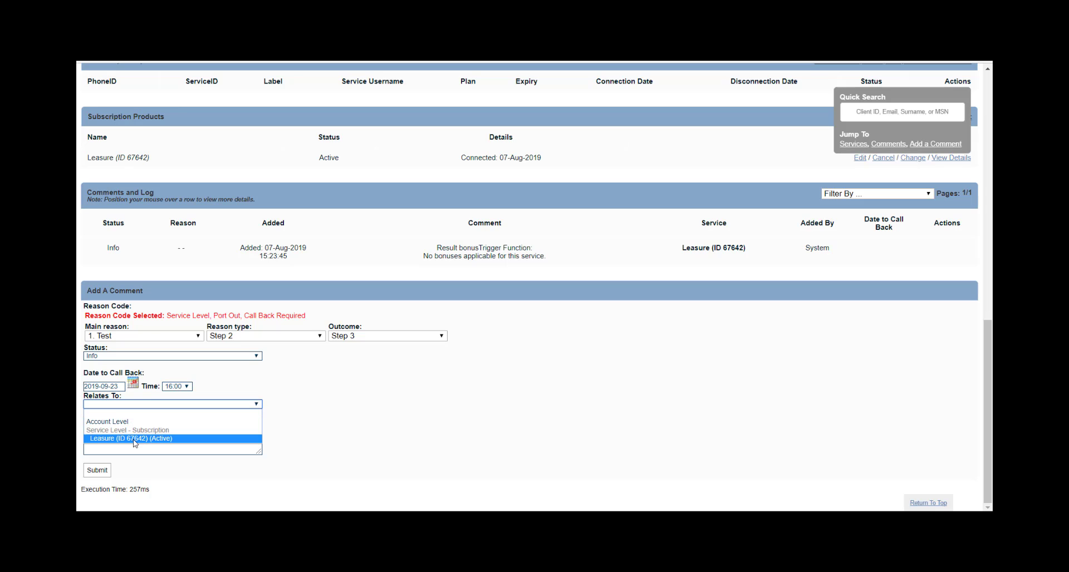
left_click(135, 440)
left_click(145, 424)
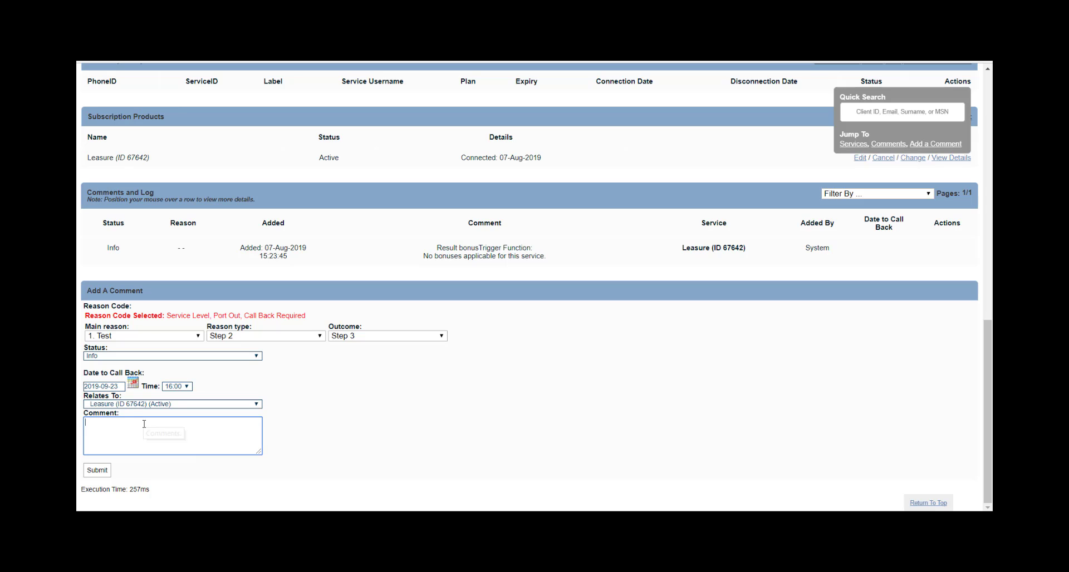
type("Testing Webhook")
- Submit the 'Testing Webhook' comment, then switch to the Beeceptor endpoint page
left_click(95, 472)
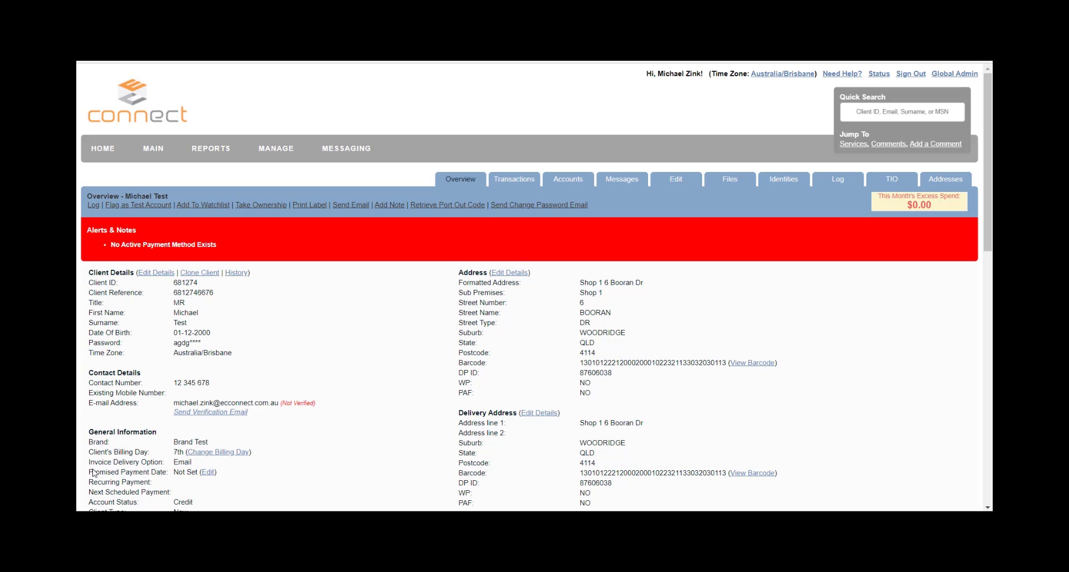
scroll(379, 370, "down", 1)
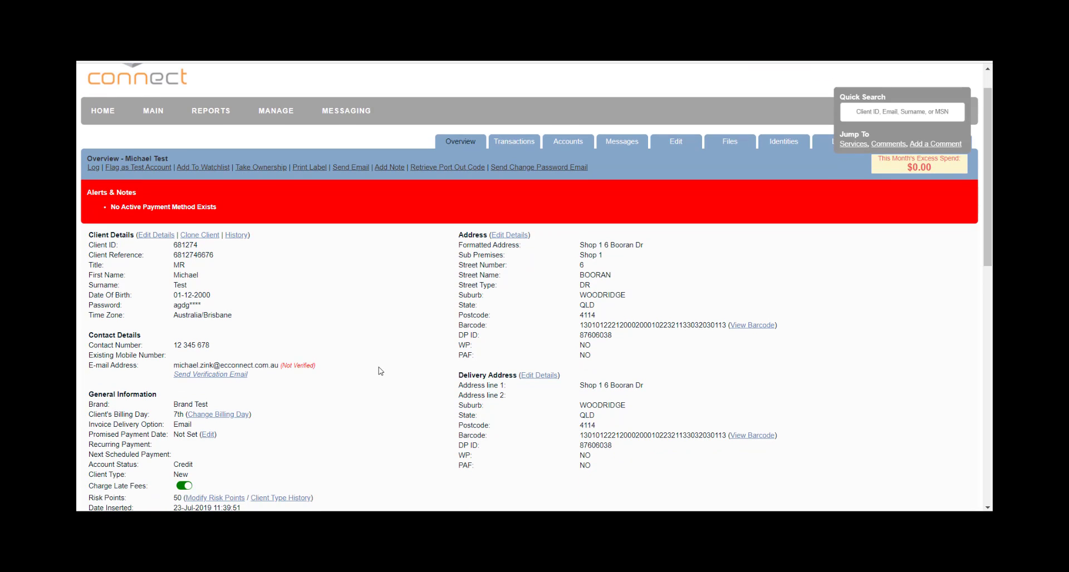
scroll(380, 371, "up", 1)
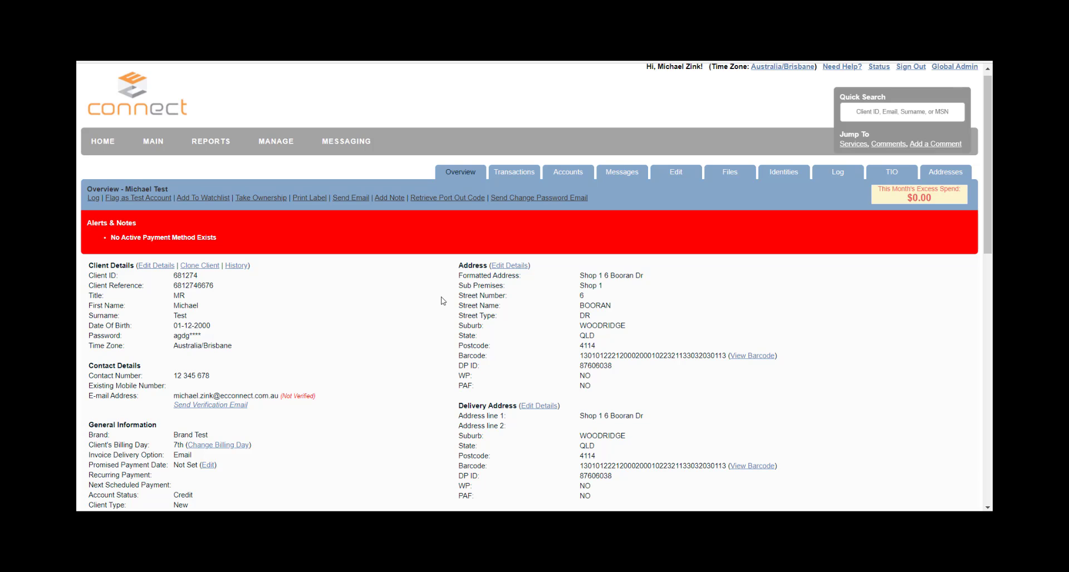
scroll(443, 301, "down", 1)
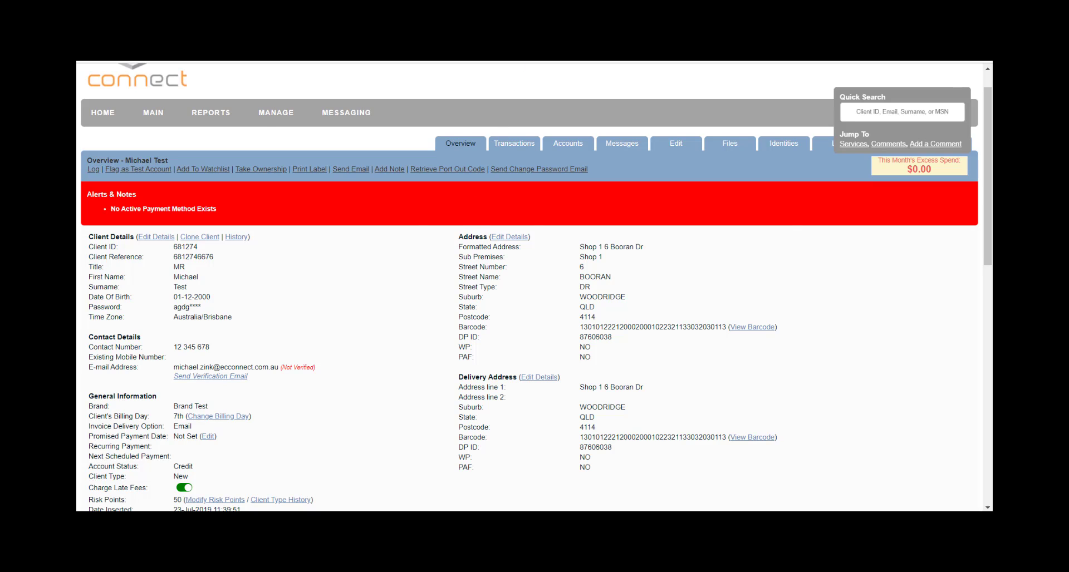
key("ctrl+Tab")
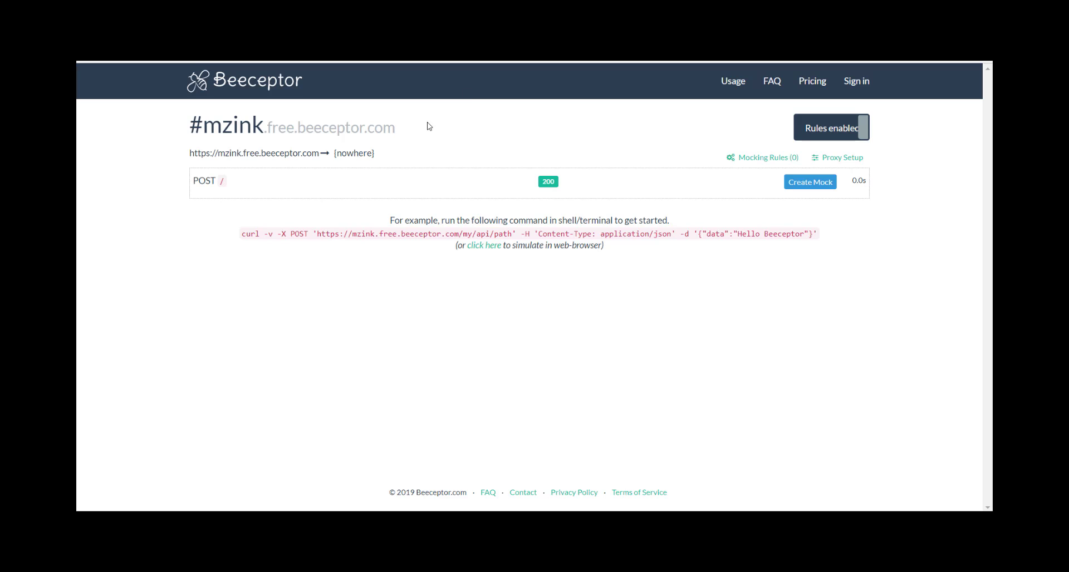
- Expand the received POST / request, pretty-print its body and enlarge the body textarea
left_click(213, 191)
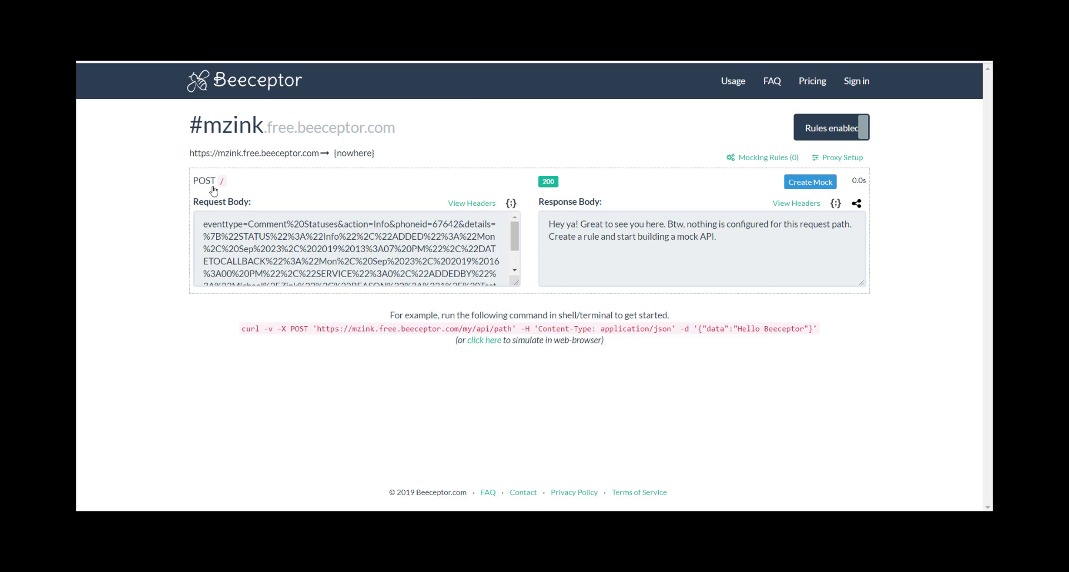
left_click(511, 203)
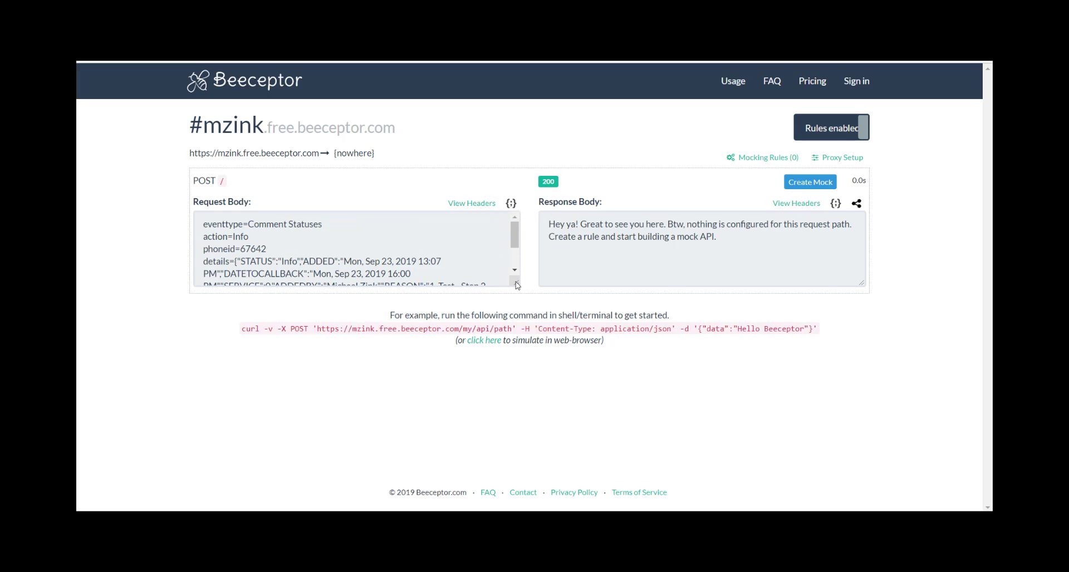
left_click_drag(517, 285, 524, 384)
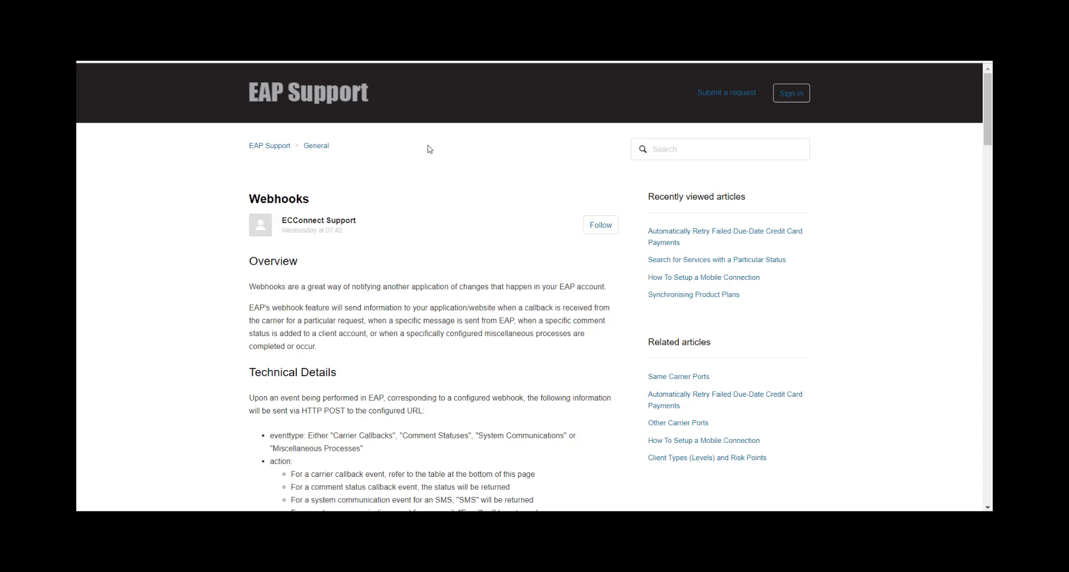
scroll(437, 233, "down", 1)
scroll(438, 233, "down", 2)
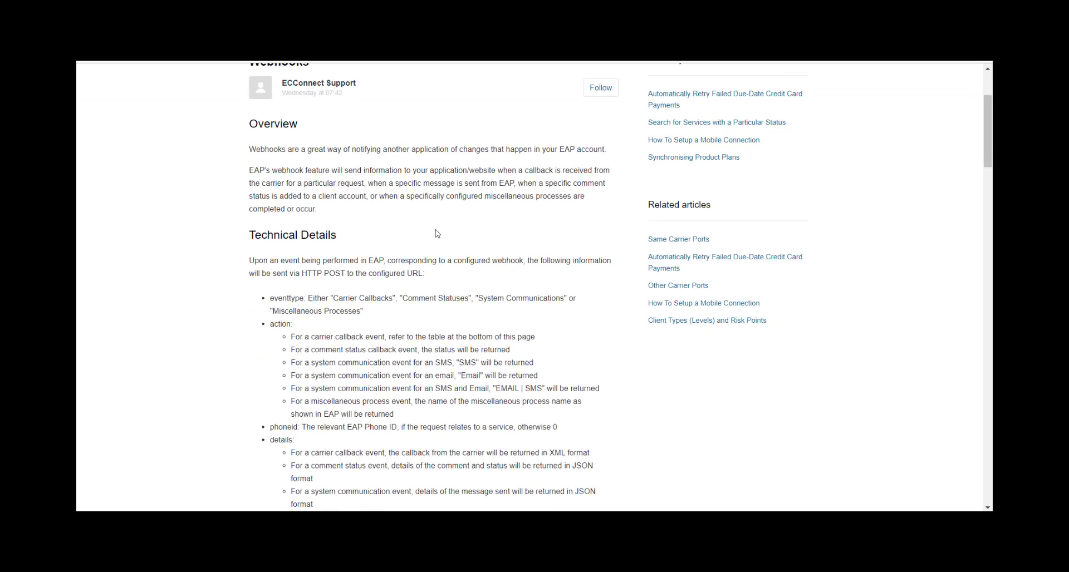
scroll(437, 236, "up", 1)
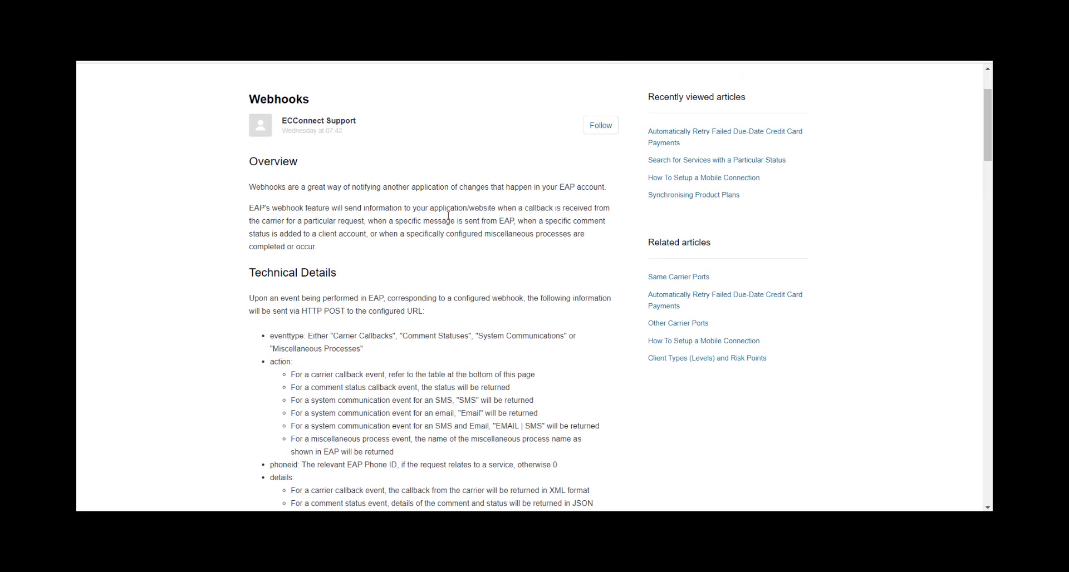